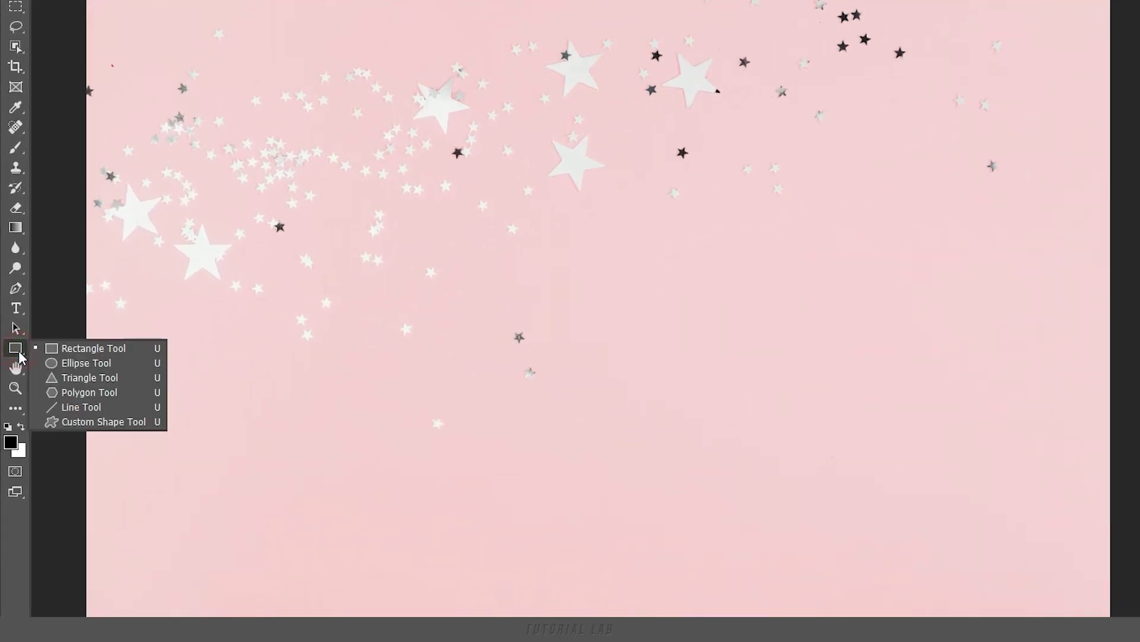
# Switch to the Polygon Tool and draw a light green 5-sided pentagon near the top-left.
pyautogui.rightClick(16, 348)
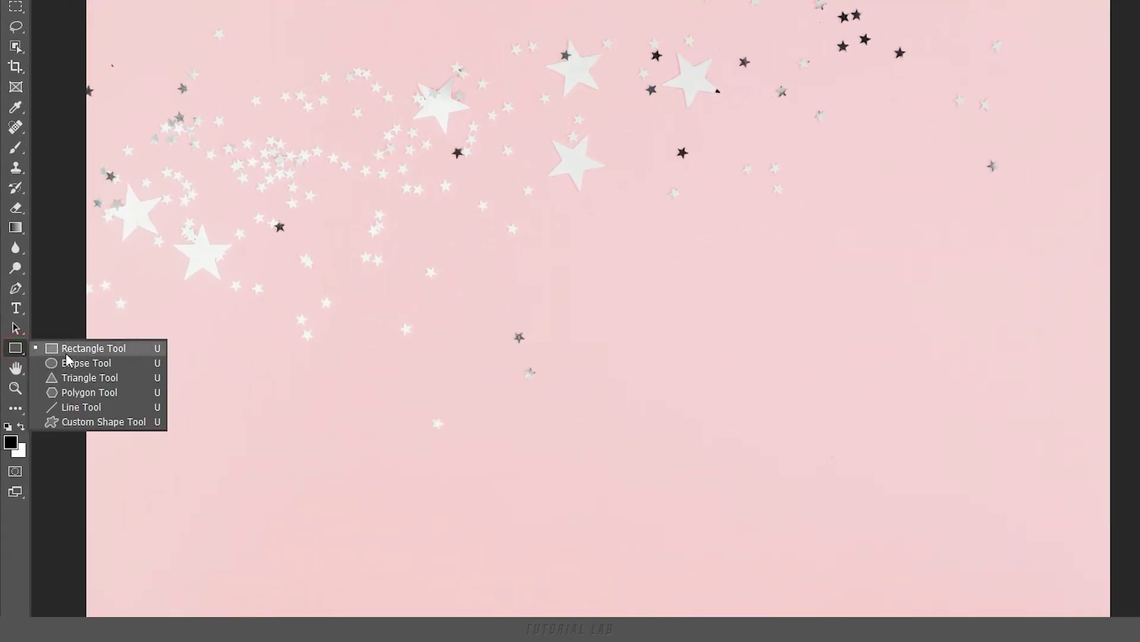
pyautogui.click(81, 396)
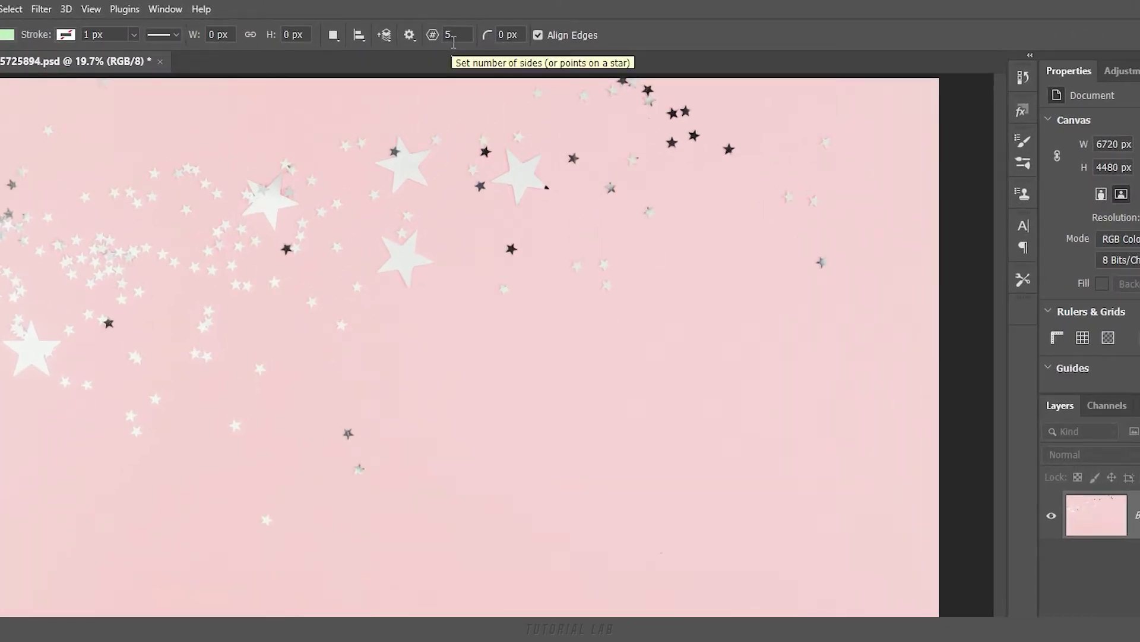
pyautogui.click(450, 35)
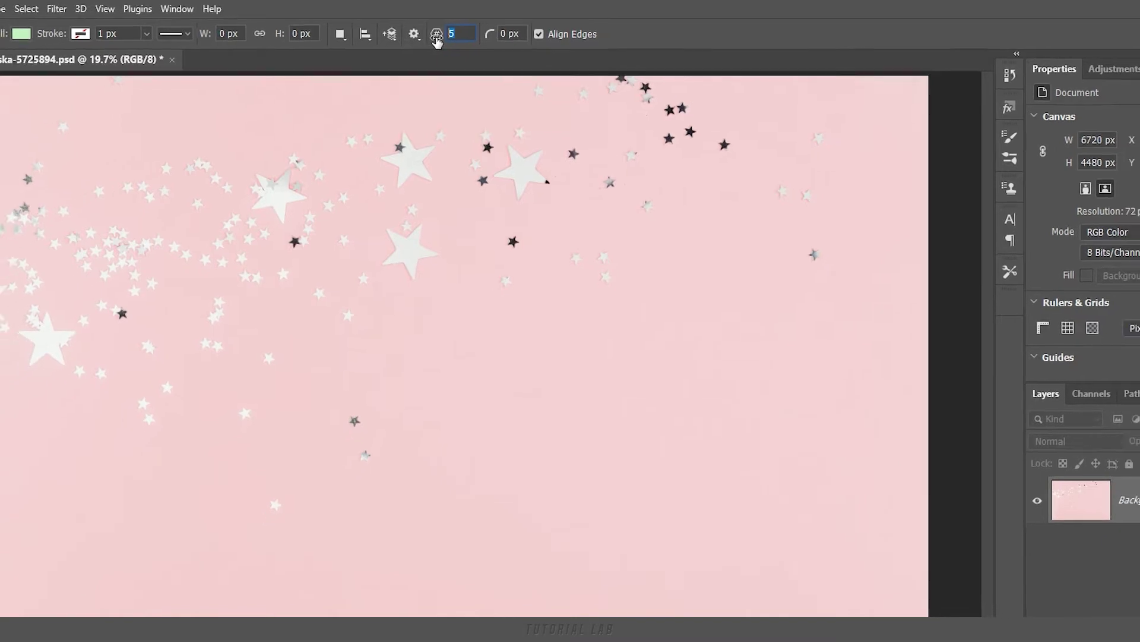
pyautogui.moveTo(179, 145); pyautogui.dragTo(330, 288)
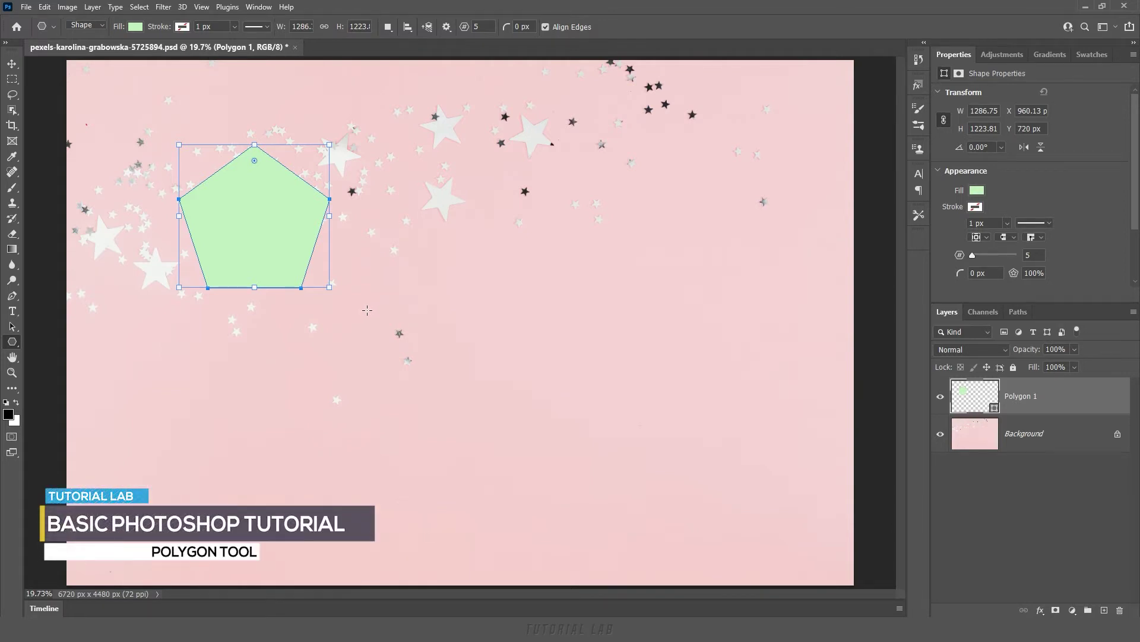
# Draw a 6-sided green hexagon beside the pentagon.
pyautogui.doubleClick(479, 27)
pyautogui.write('6')
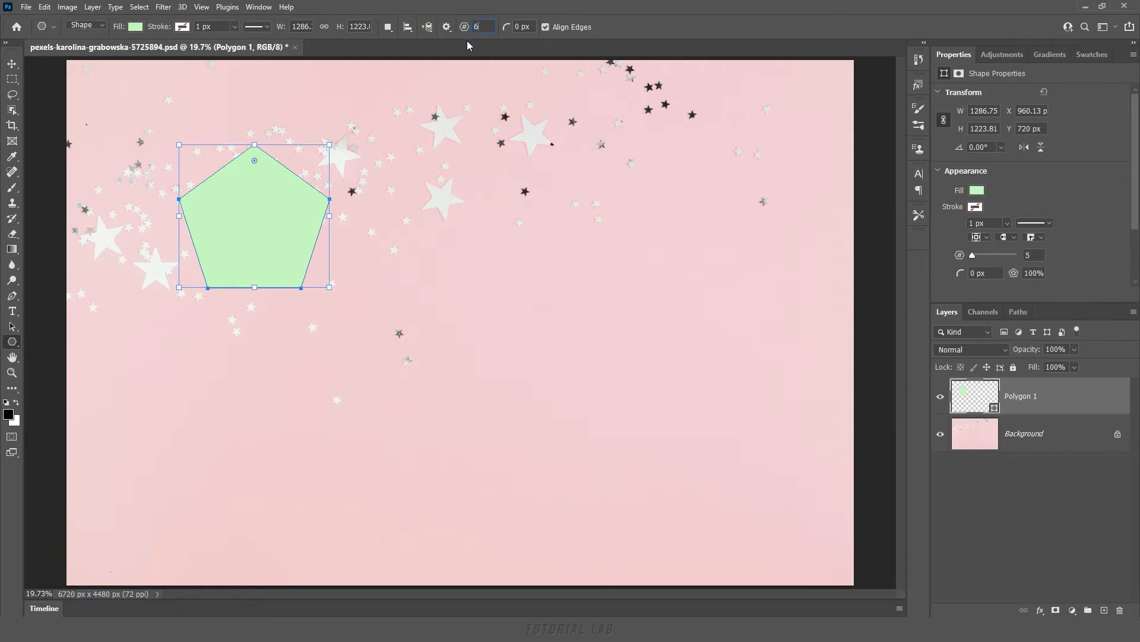
pyautogui.moveTo(411, 146); pyautogui.dragTo(563, 302)
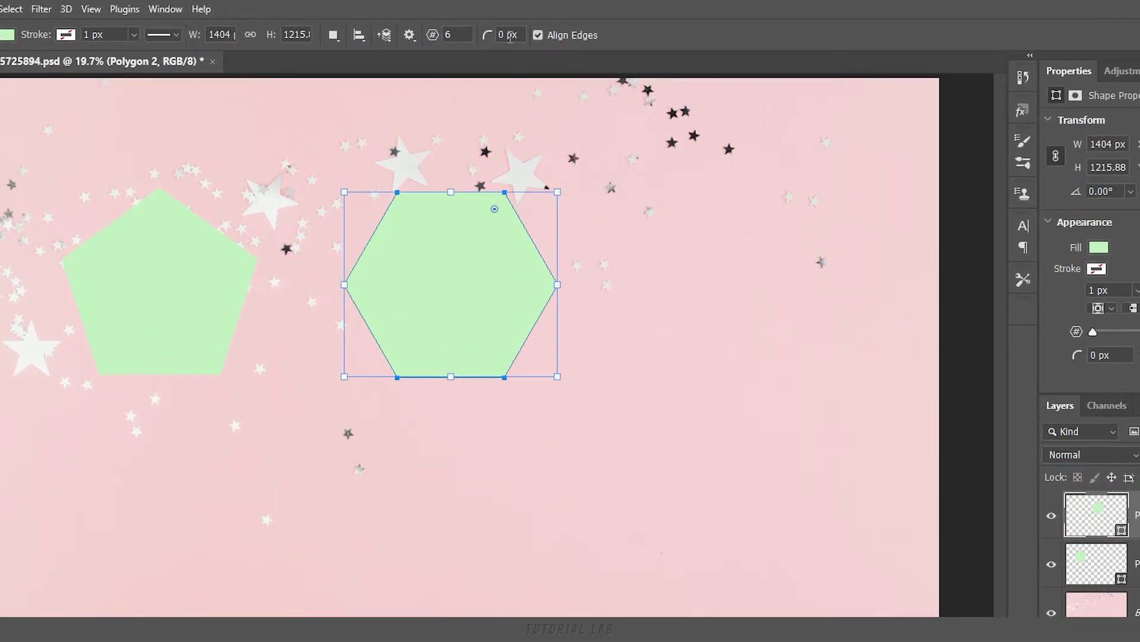
pyautogui.moveTo(494, 208)
pyautogui.mouseDown()
pyautogui.moveTo(471, 250)
pyautogui.moveTo(547, 177)
pyautogui.mouseUp()
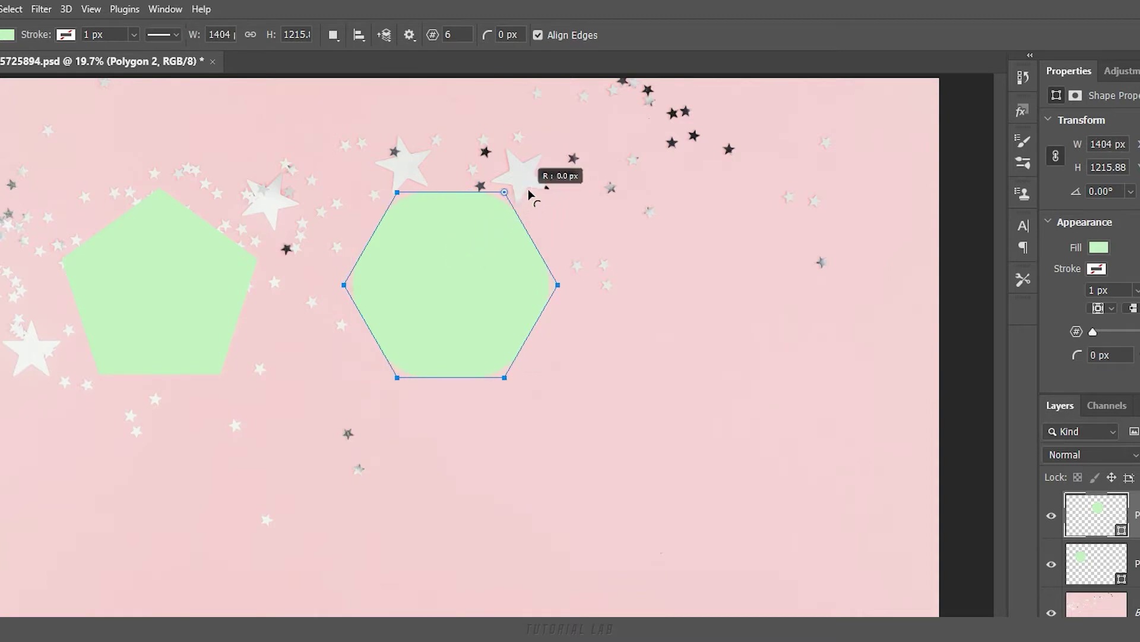
# Set a 50 px corner radius and draw a rounded hexagon at the top right.
pyautogui.click(522, 34)
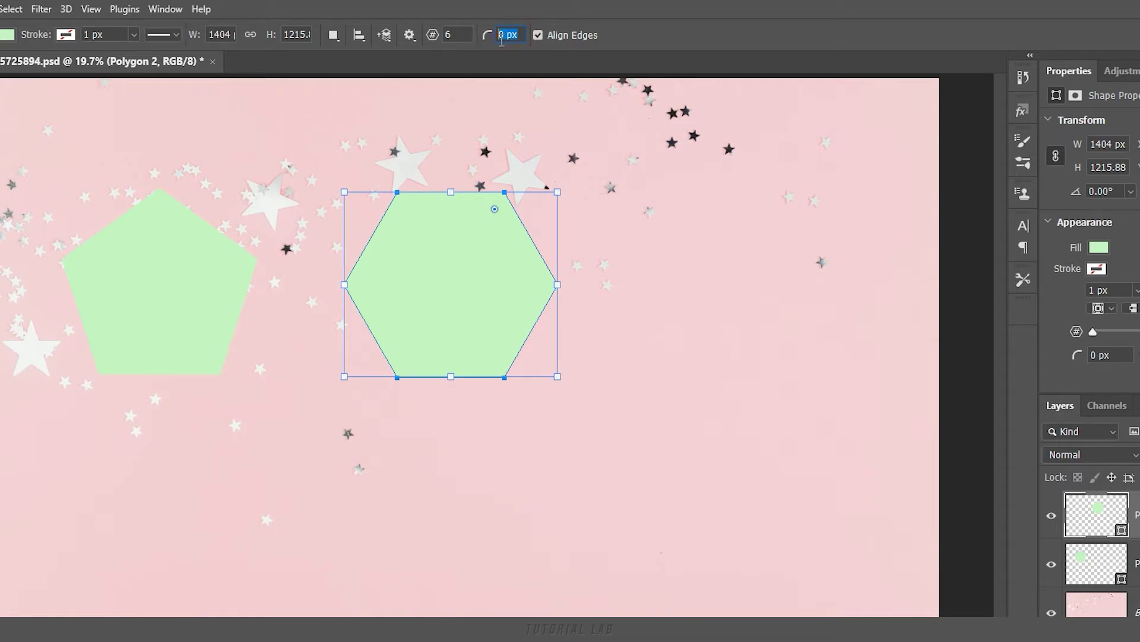
pyautogui.write('50')
pyautogui.click(644, 38)
pyautogui.moveTo(650, 194); pyautogui.dragTo(865, 398)
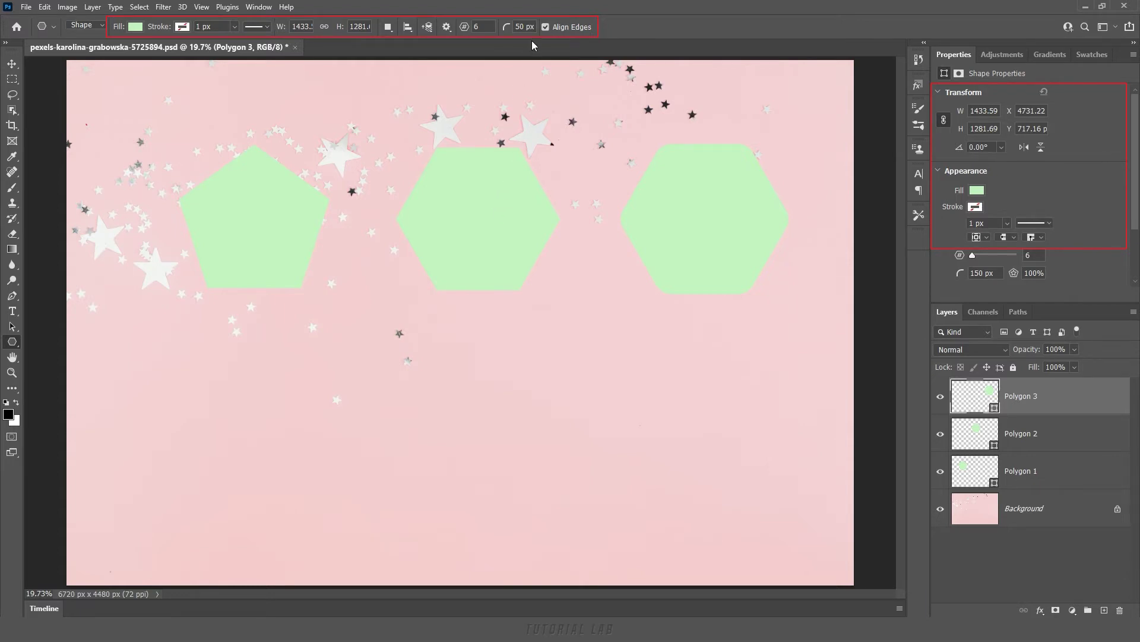
# Apply a 150 px corner rounding and set the polygon side count.
pyautogui.write('150')
pyautogui.press('Return')
pyautogui.click(479, 26)
# Enable the Symmetric path option and draw a pentagon below the first one.
pyautogui.click(447, 31)
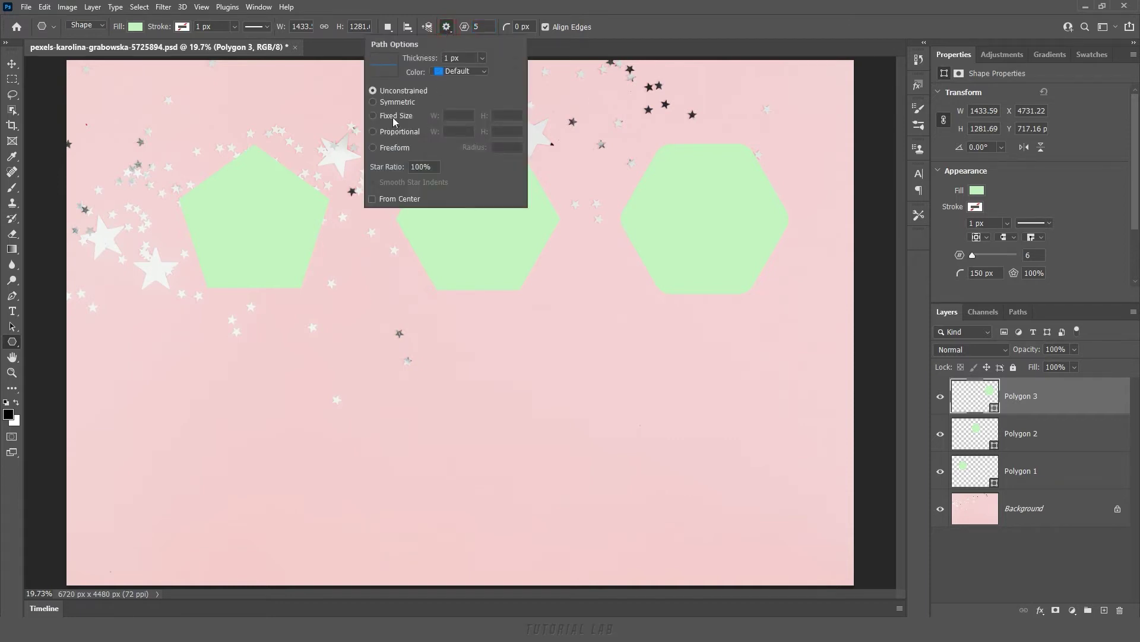
pyautogui.click(373, 102)
pyautogui.click(454, 90)
pyautogui.click(390, 106)
pyautogui.click(624, 26)
pyautogui.moveTo(191, 354)
pyautogui.mouseDown()
pyautogui.moveTo(341, 488)
pyautogui.moveTo(325, 502)
pyautogui.moveTo(331, 483)
pyautogui.mouseUp()
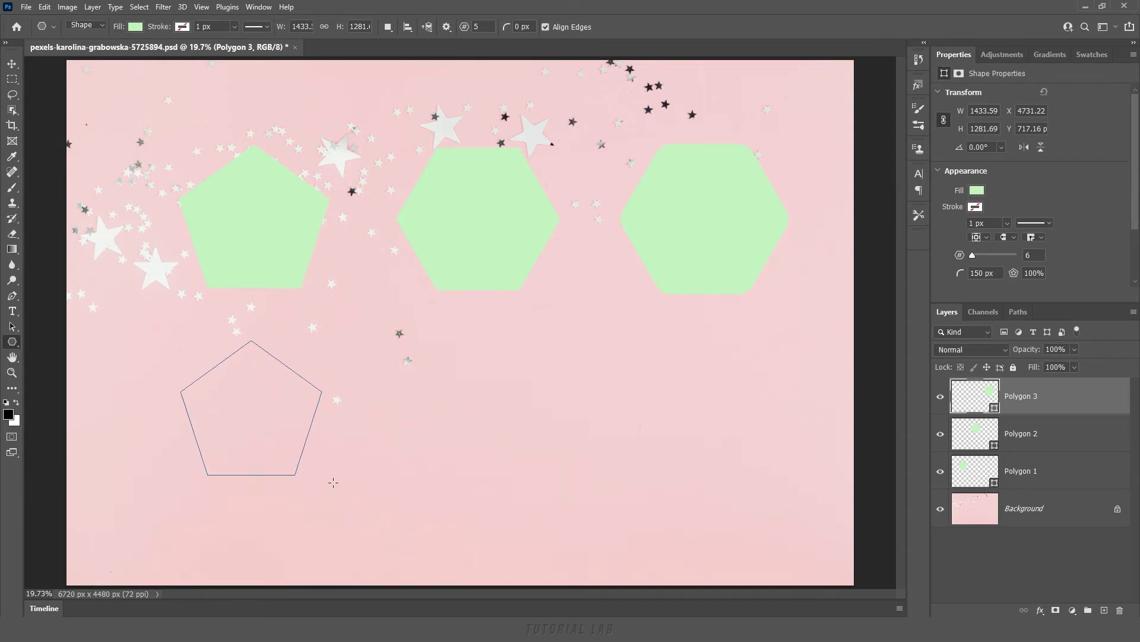
# Switch the path options to Freeform and draw a tilted pentagon mid bottom row.
pyautogui.click(446, 27)
pyautogui.click(374, 116)
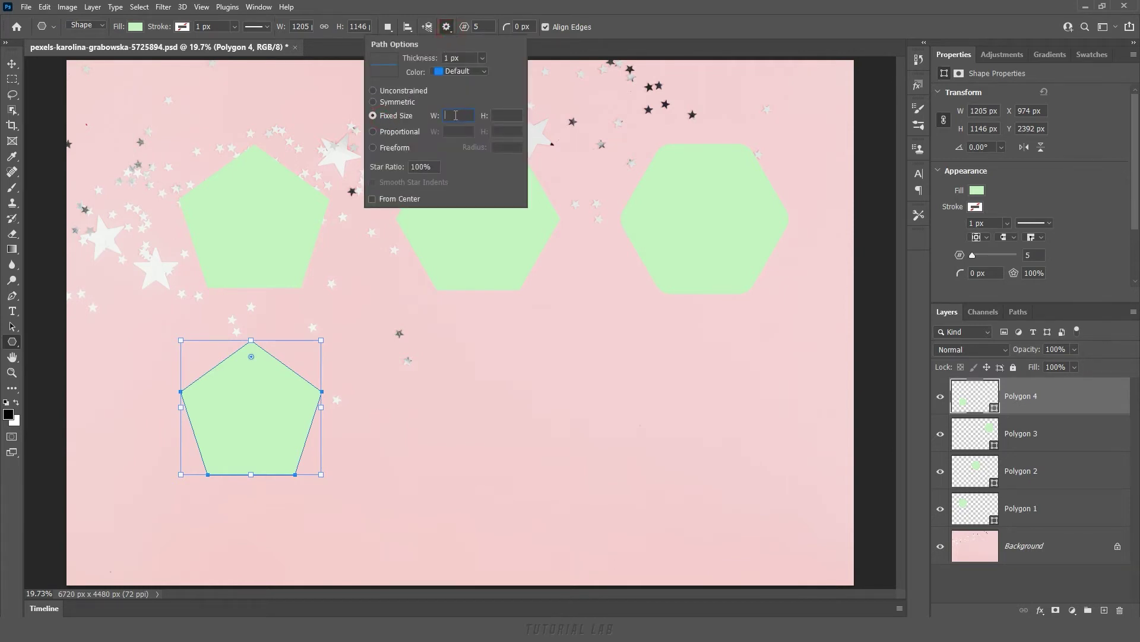
pyautogui.click(390, 133)
pyautogui.click(377, 151)
pyautogui.click(621, 32)
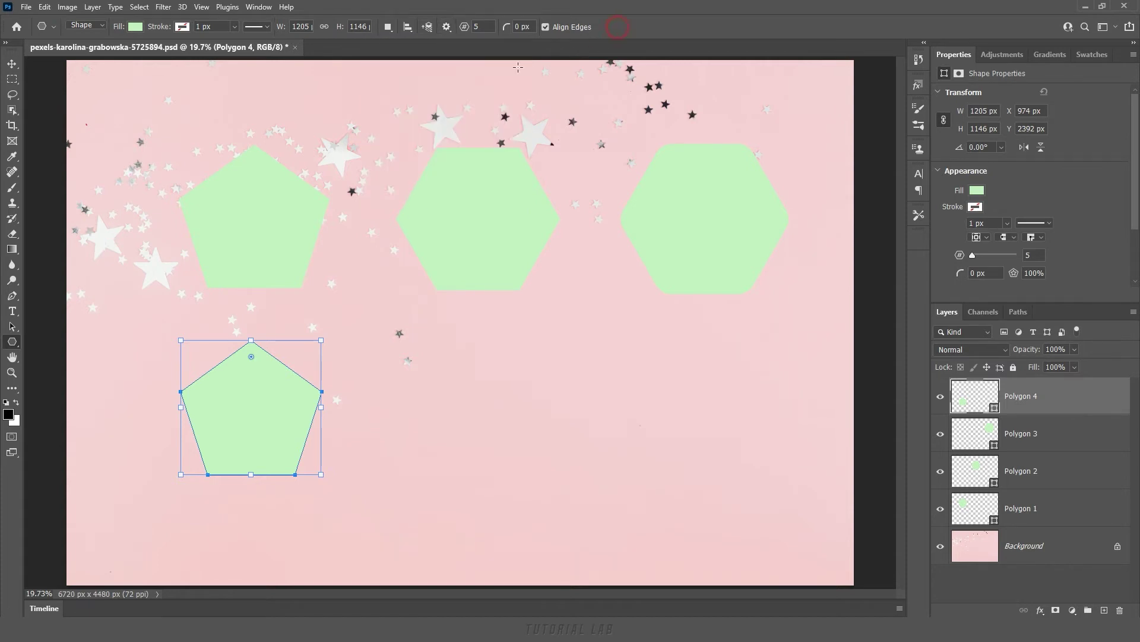
pyautogui.moveTo(427, 354)
pyautogui.mouseDown()
pyautogui.moveTo(570, 452)
pyautogui.moveTo(389, 268)
pyautogui.moveTo(559, 456)
pyautogui.moveTo(500, 466)
pyautogui.mouseUp()
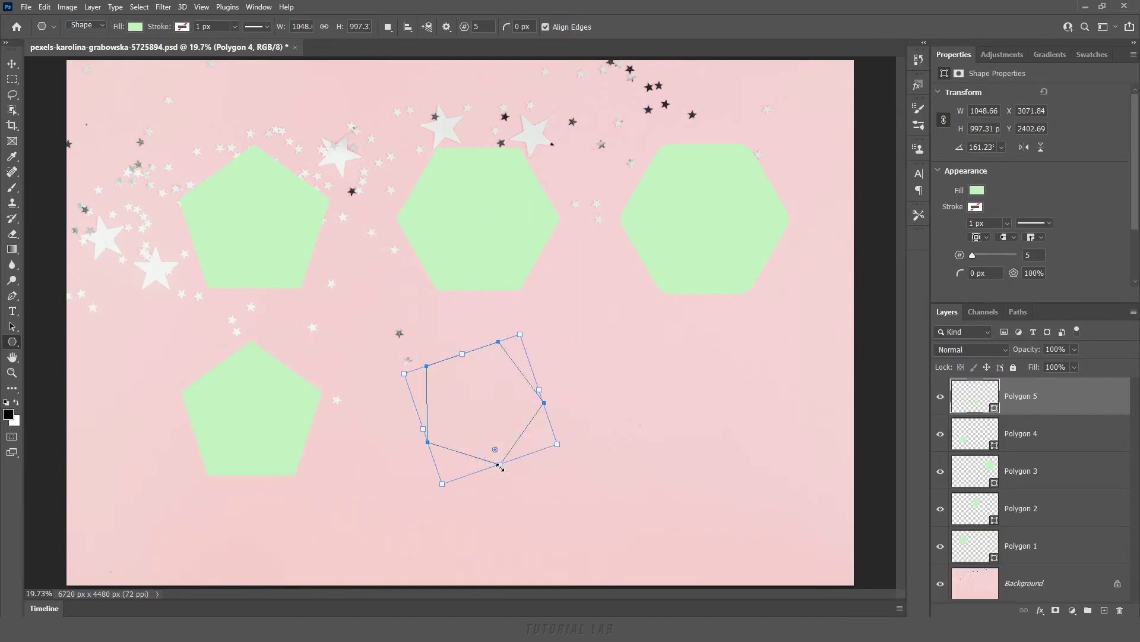
# Set the freeform radius to 0 and draw a rotated pentagon at the bottom right.
pyautogui.click(448, 27)
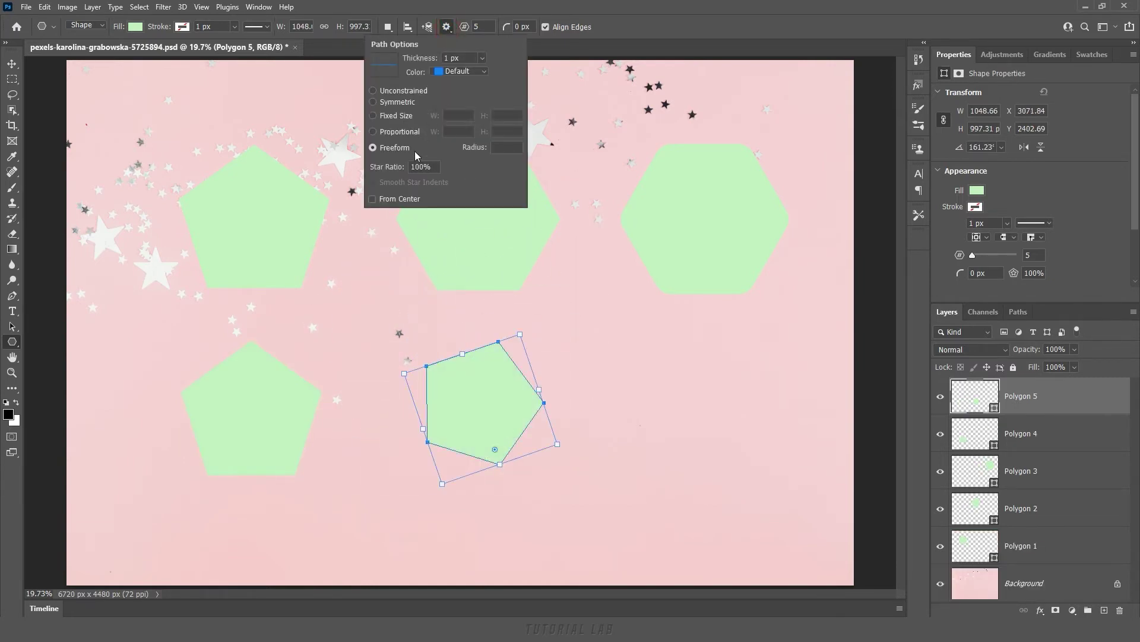
pyautogui.click(504, 148)
pyautogui.write('00')
pyautogui.moveTo(675, 367); pyautogui.dragTo(692, 379)
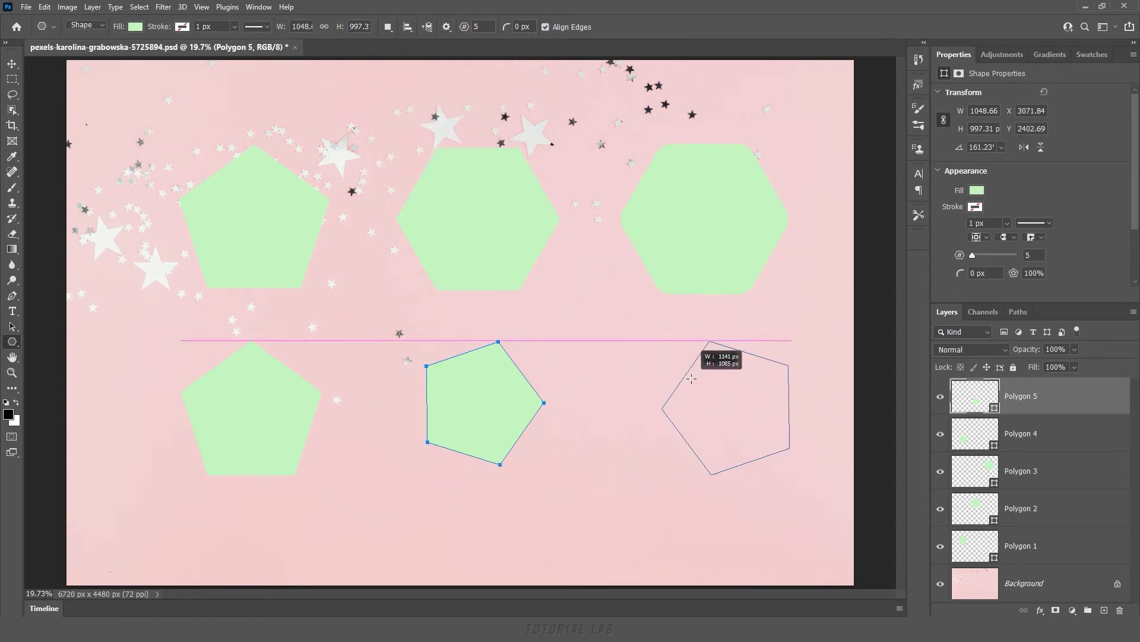
pyautogui.moveTo(692, 378); pyautogui.dragTo(669, 364)
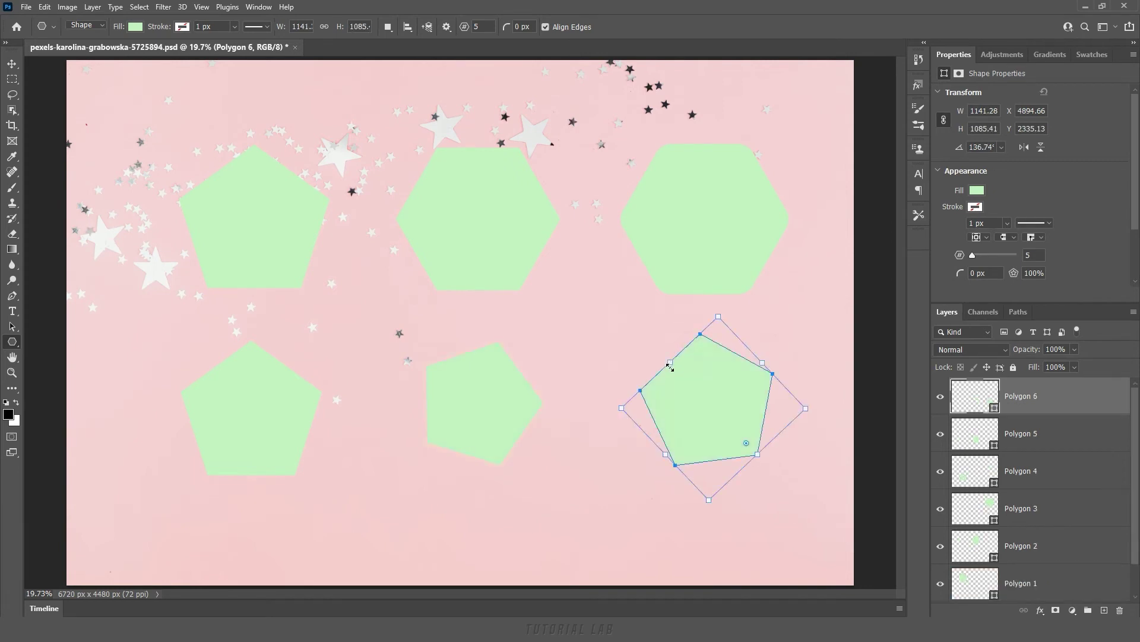
pyautogui.click(919, 60)
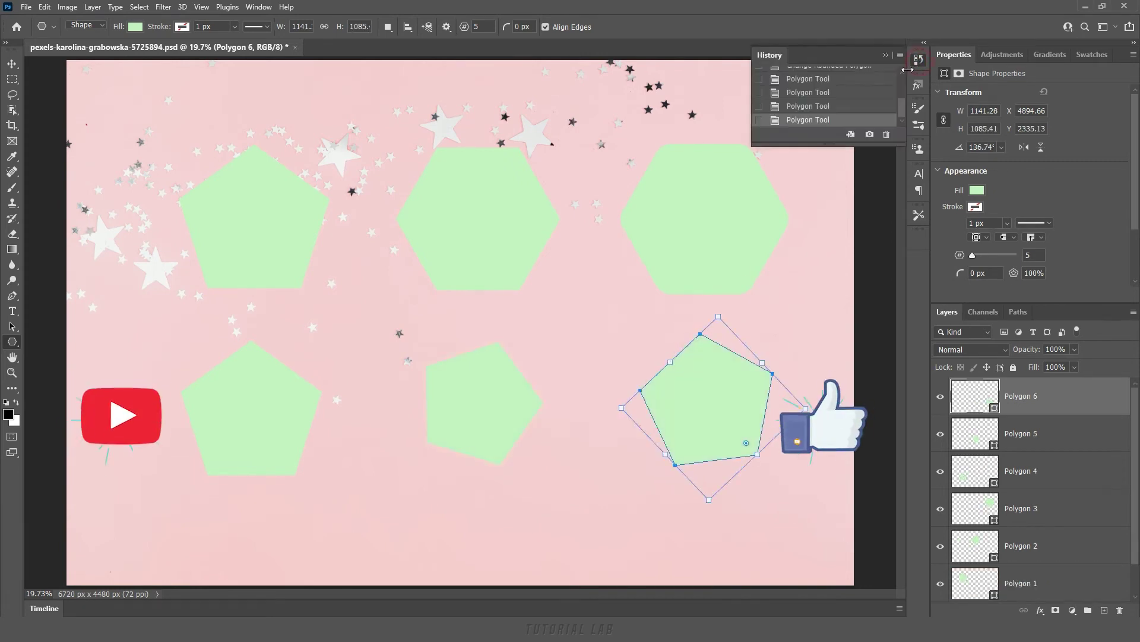
# Revert to the photo before the shapes, choose Unconstrained, and draw a green pentagon upper left.
pyautogui.click(814, 74)
pyautogui.click(919, 60)
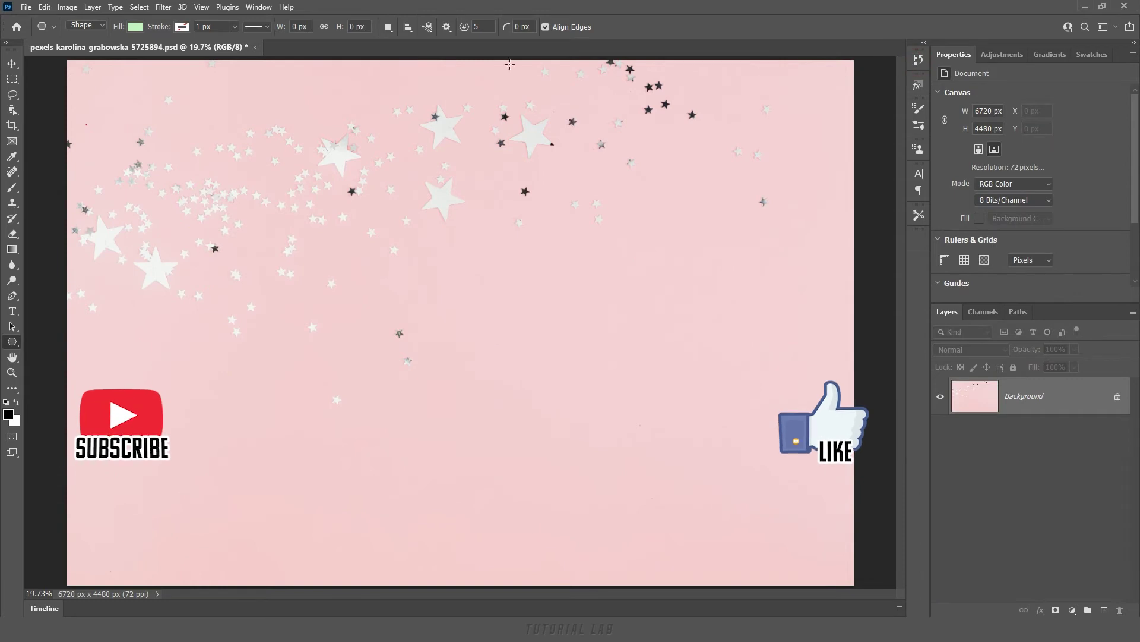
pyautogui.click(446, 27)
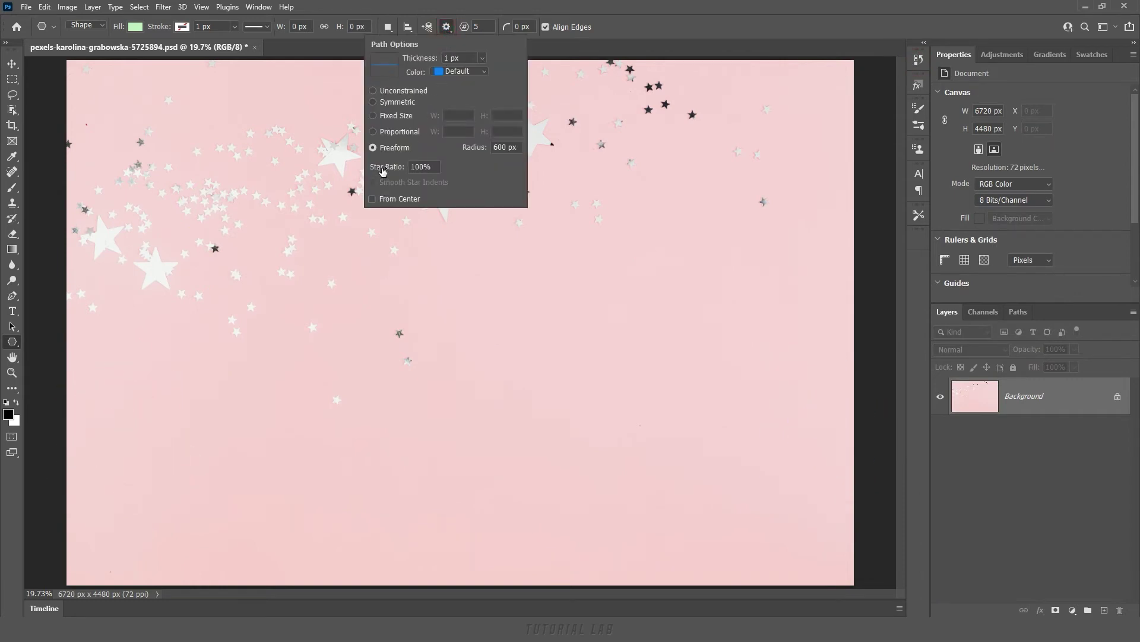
pyautogui.click(392, 91)
pyautogui.click(629, 27)
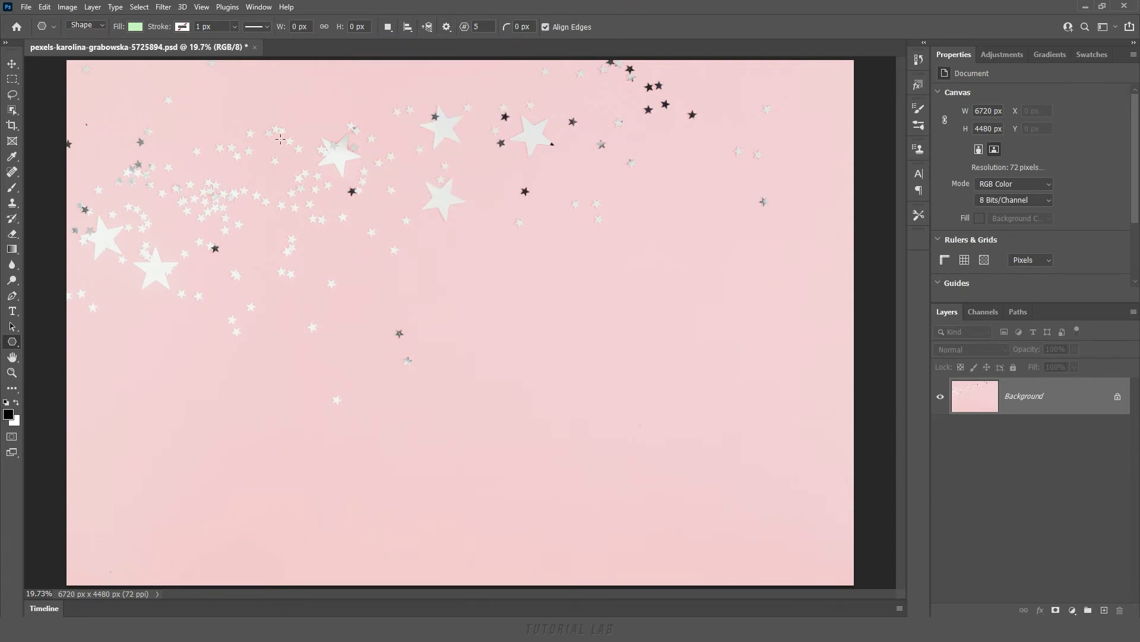
pyautogui.moveTo(227, 235); pyautogui.dragTo(315, 319)
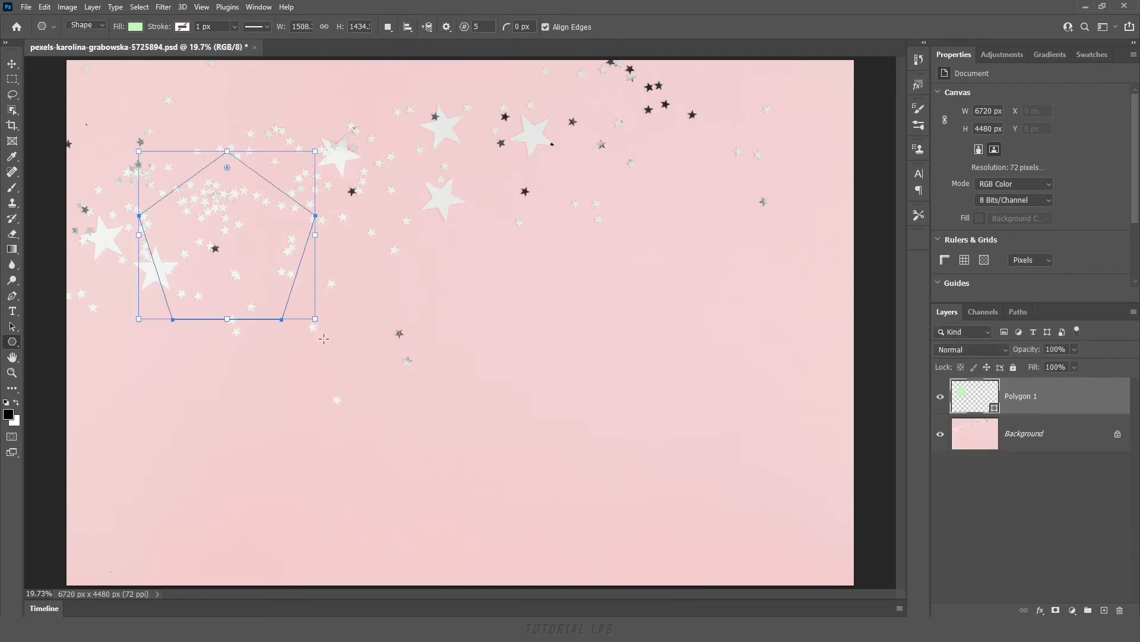
# Set the Star Ratio in path options to 50%.
pyautogui.click(447, 26)
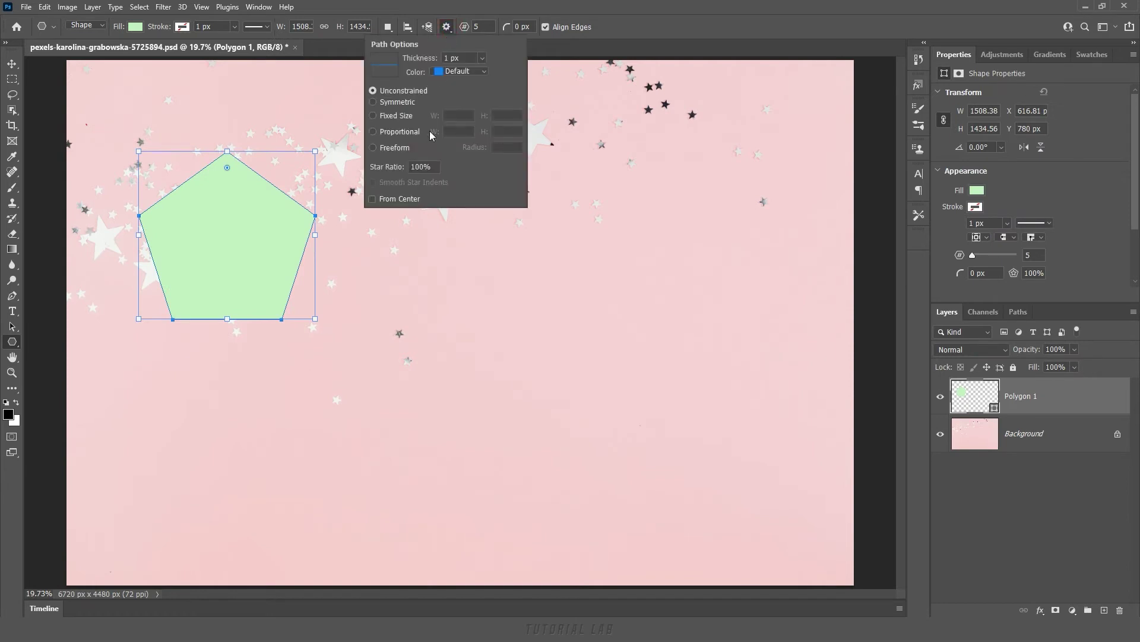
pyautogui.click(392, 168)
pyautogui.write('50')
# Draw a five-point star right of the pentagon, then a thin 20%-ratio star at the right.
pyautogui.click(600, 35)
pyautogui.moveTo(398, 163); pyautogui.dragTo(555, 359)
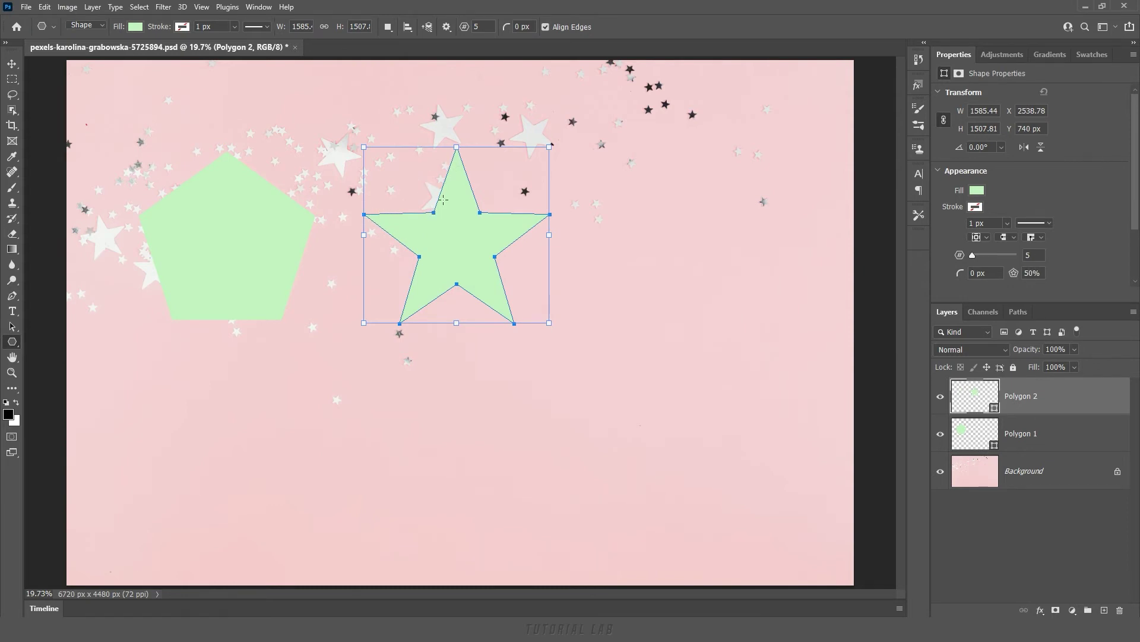
pyautogui.click(447, 27)
pyautogui.click(416, 166)
pyautogui.write('20')
pyautogui.press('Return')
pyautogui.moveTo(630, 142)
pyautogui.mouseDown()
pyautogui.moveTo(763, 323)
pyautogui.moveTo(801, 323)
pyautogui.mouseUp()
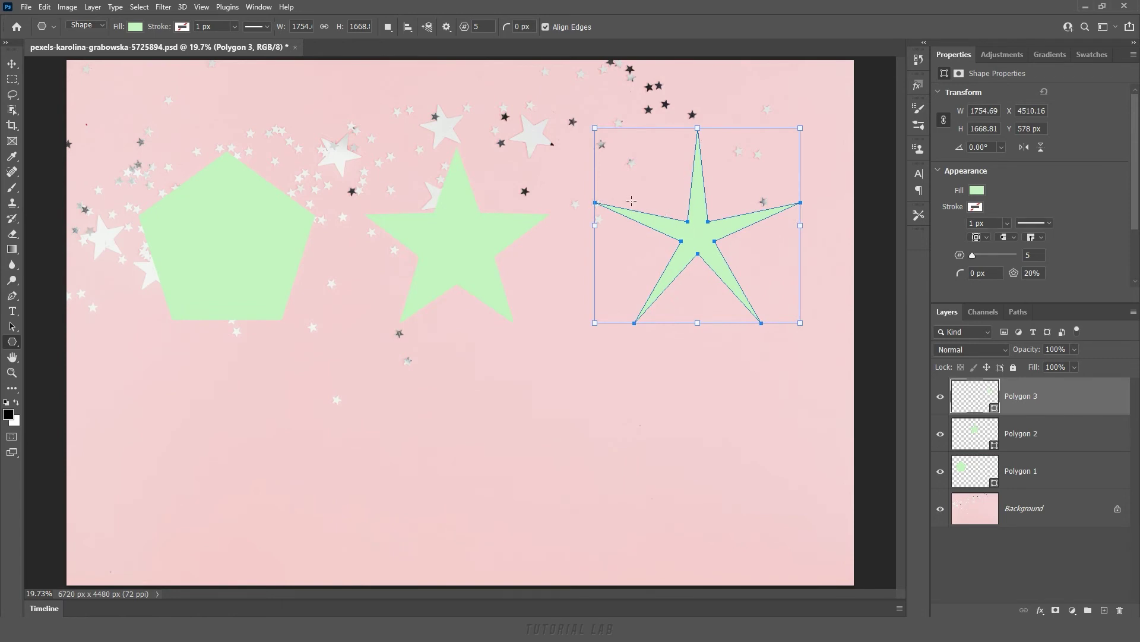
# Reset the Star Ratio to 50% and turn on Smooth Star Indents.
pyautogui.click(447, 27)
pyautogui.click(382, 169)
pyautogui.write('50')
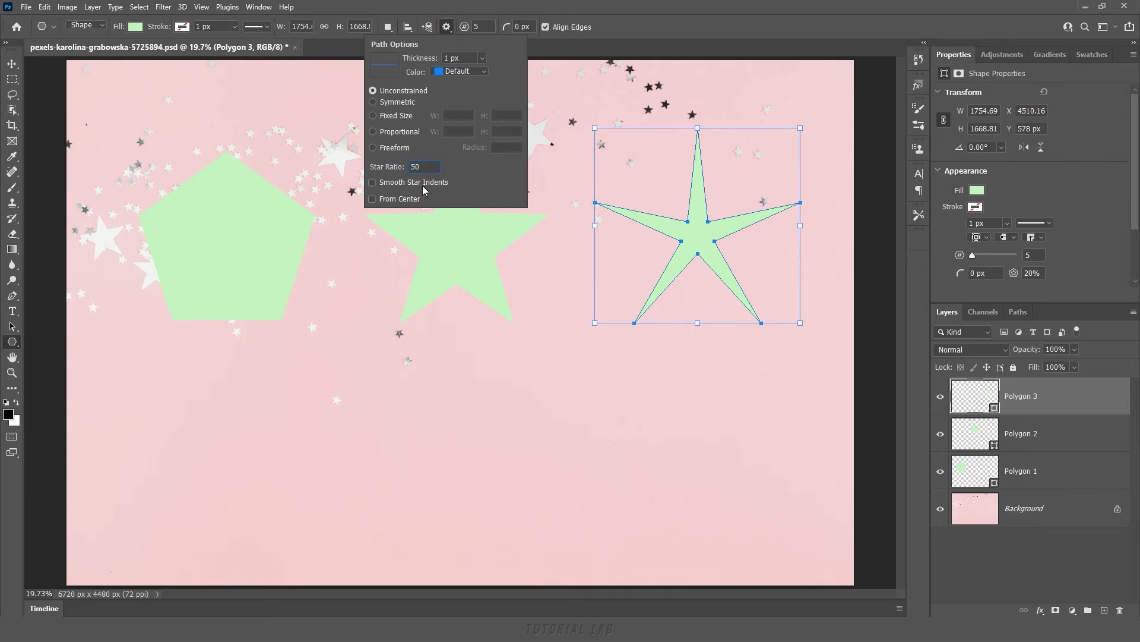
pyautogui.click(374, 183)
# Draw a smooth-indented five-point star below the middle star and review the path options.
pyautogui.moveTo(412, 378); pyautogui.dragTo(555, 497)
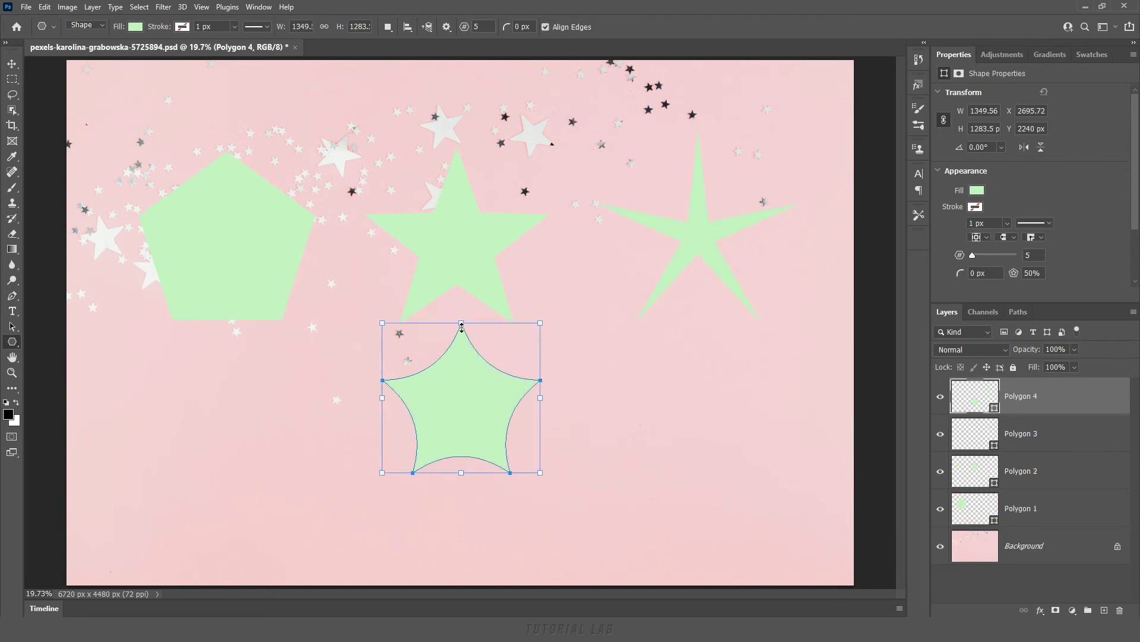
pyautogui.click(447, 26)
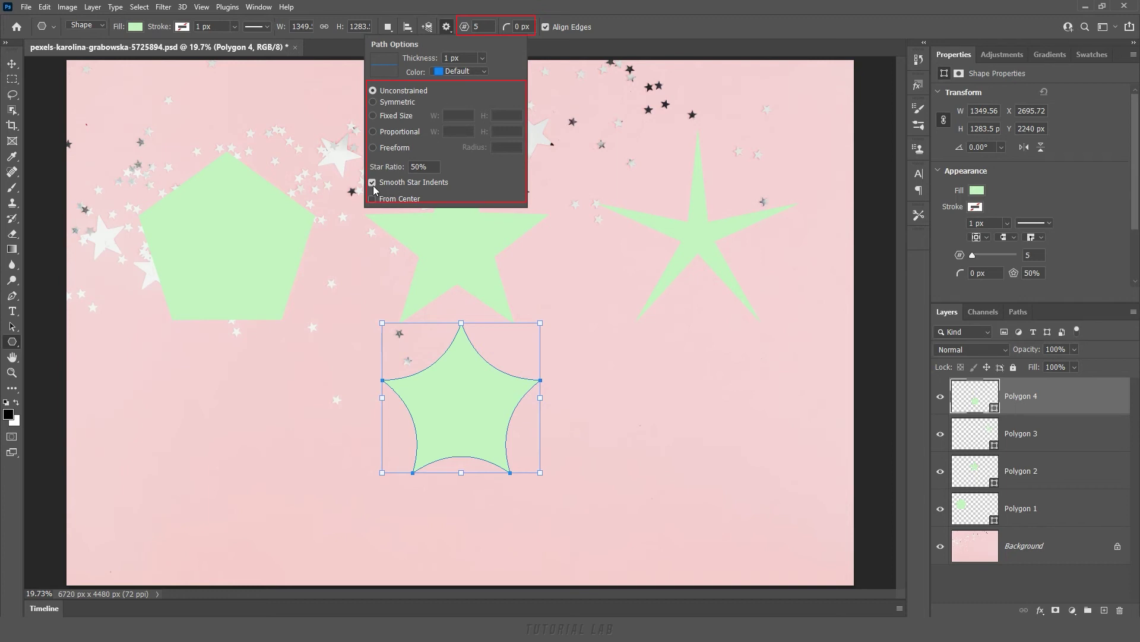
pyautogui.click(605, 24)
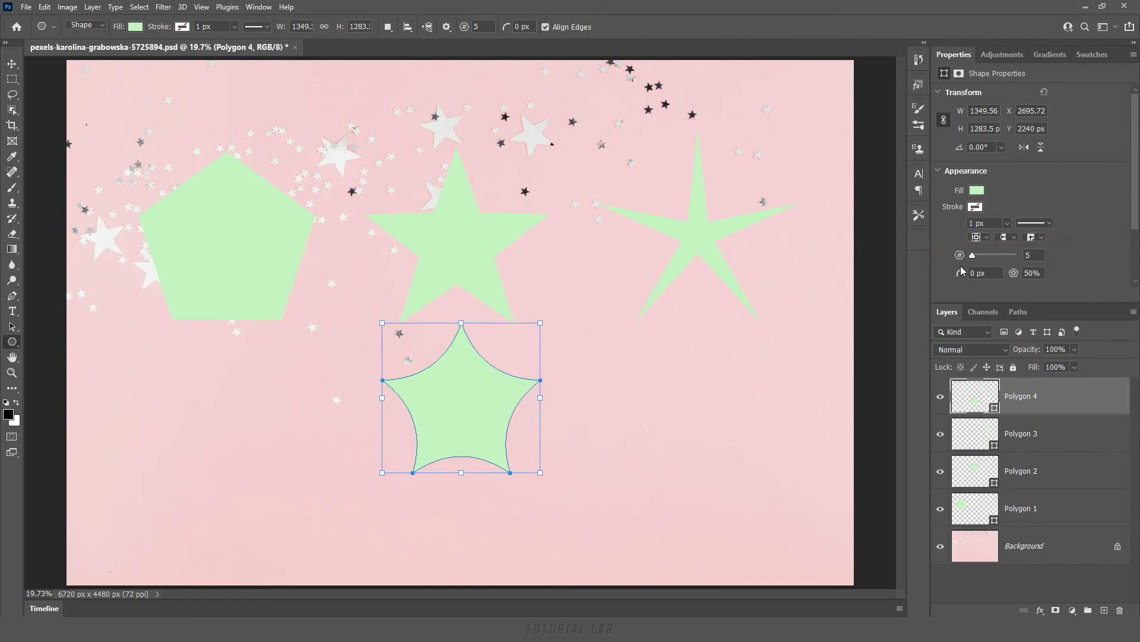
# Give the lower star 9 points and a 3 px corner radius.
pyautogui.moveTo(972, 256); pyautogui.dragTo(977, 257)
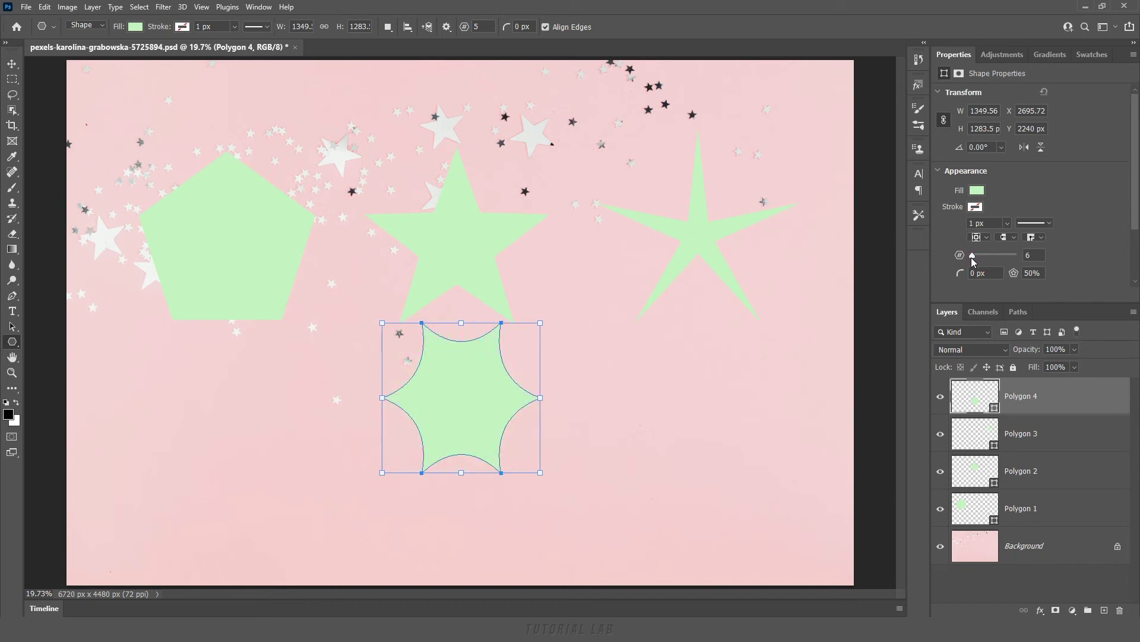
pyautogui.moveTo(1134, 217); pyautogui.dragTo(1133, 243)
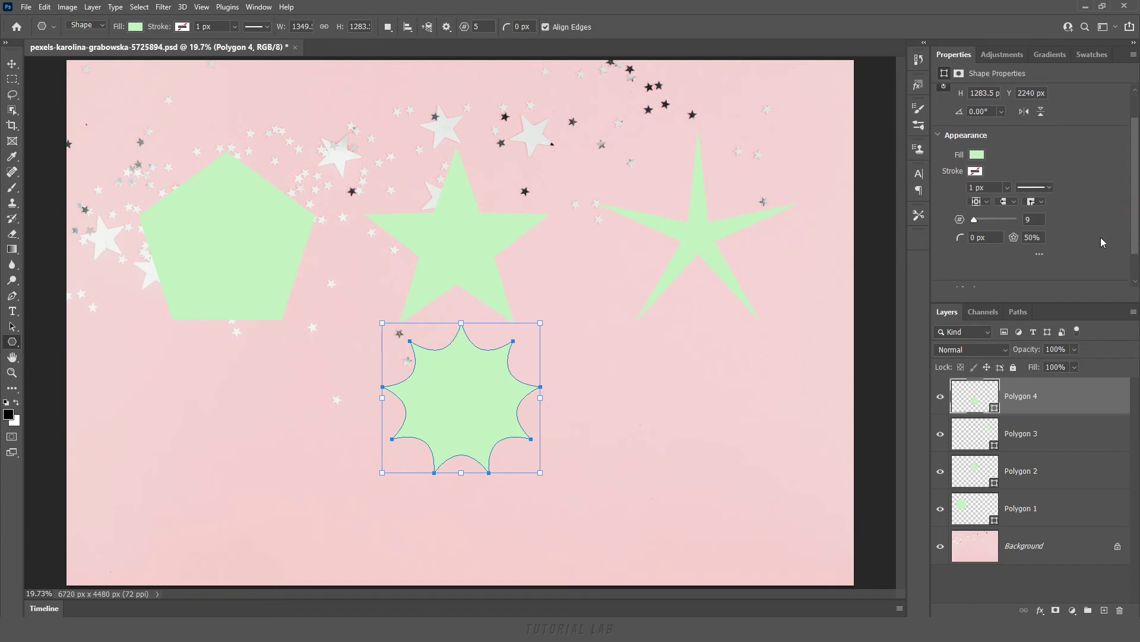
pyautogui.moveTo(961, 238); pyautogui.dragTo(997, 240)
pyautogui.doubleClick(978, 240)
pyautogui.write('3')
pyautogui.press('Return')
# Adjust the lower star's ratio to 46% and leave Smooth Star Indents unchecked.
pyautogui.moveTo(1014, 238)
pyautogui.mouseDown()
pyautogui.moveTo(1052, 243)
pyautogui.moveTo(972, 252)
pyautogui.mouseUp()
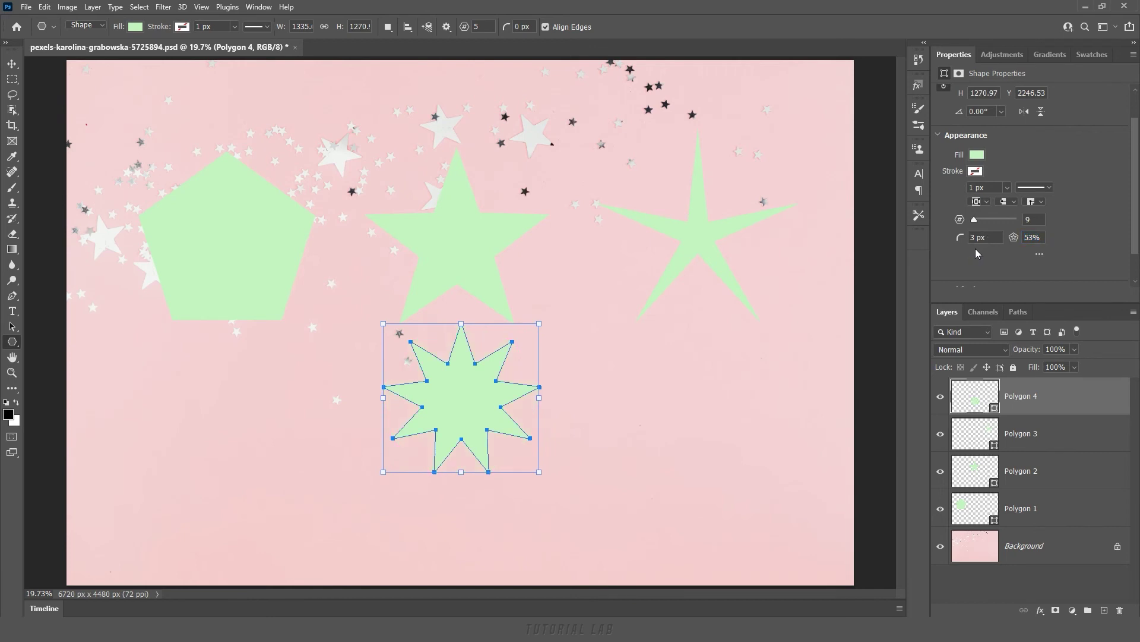
pyautogui.moveTo(1015, 239); pyautogui.dragTo(1008, 238)
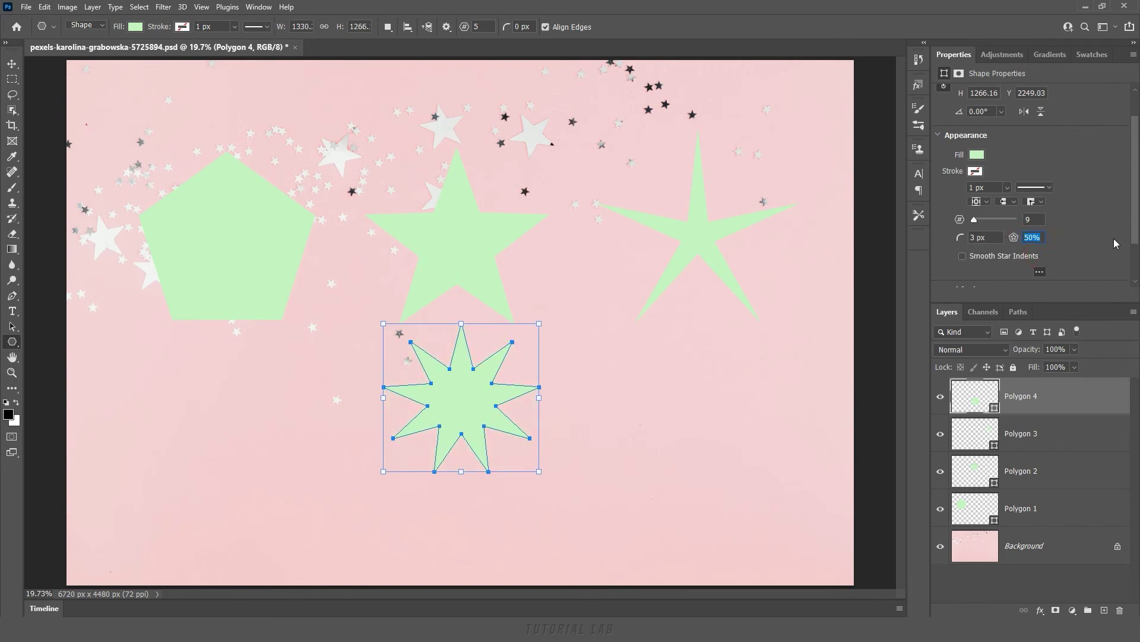
pyautogui.scroll(-2, 1132, 231)
pyautogui.click(962, 219)
pyautogui.click(962, 220)
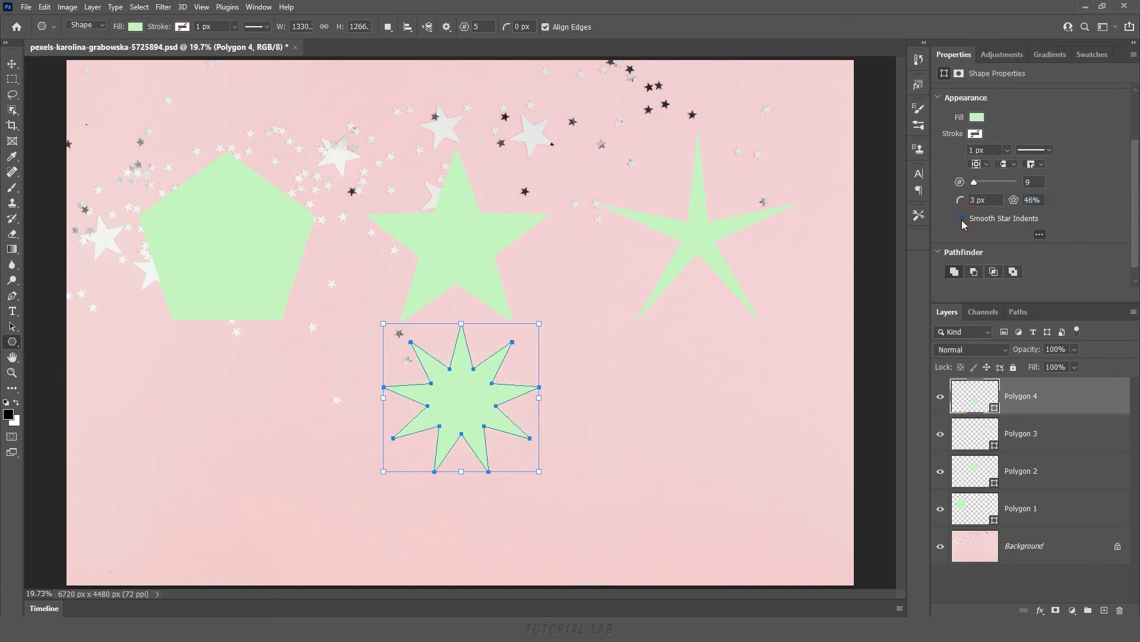
pyautogui.click(962, 220)
pyautogui.click(962, 219)
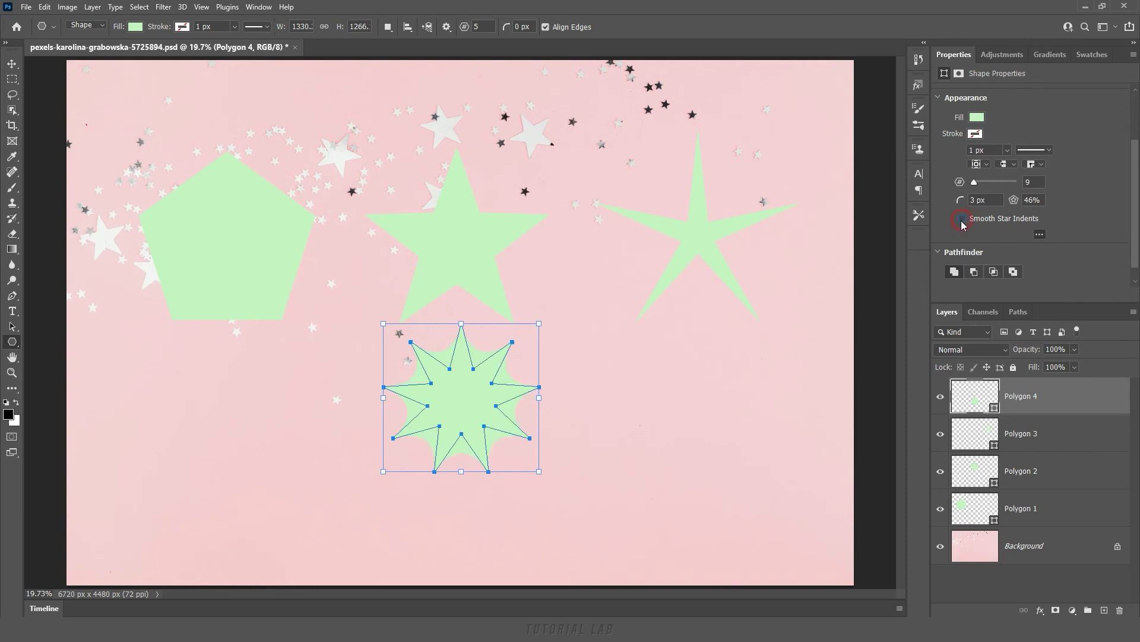
pyautogui.click(636, 357)
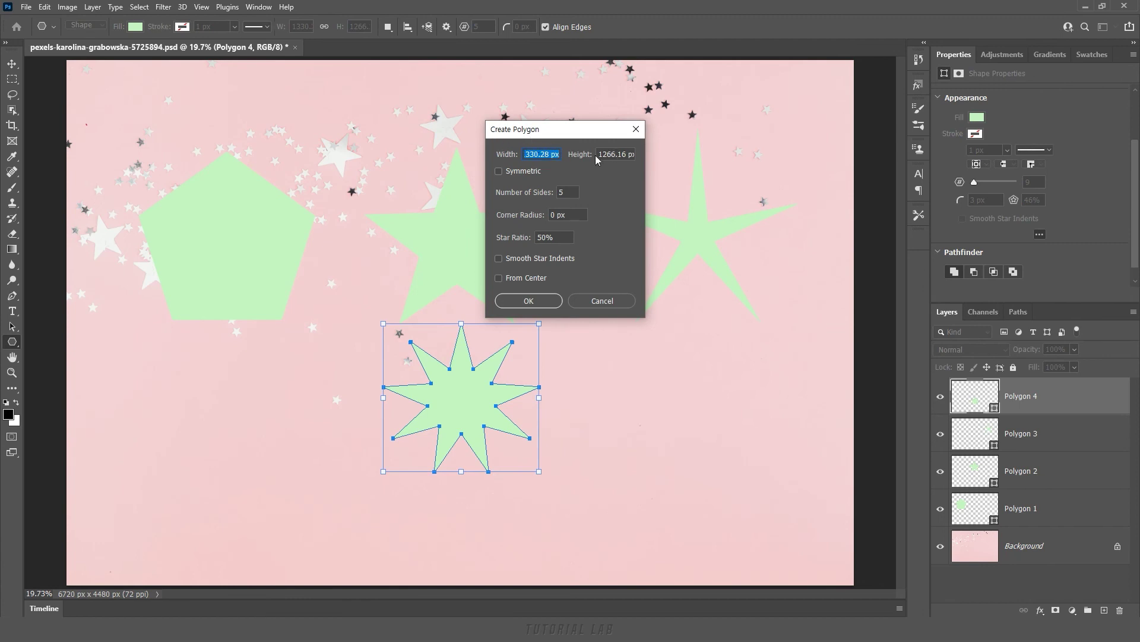
# Create a 700 × 700 px five-point star right of the nine-point star.
pyautogui.moveTo(559, 155); pyautogui.dragTo(481, 160)
pyautogui.write('700')
pyautogui.doubleClick(605, 156)
pyautogui.write('700')
pyautogui.click(544, 304)
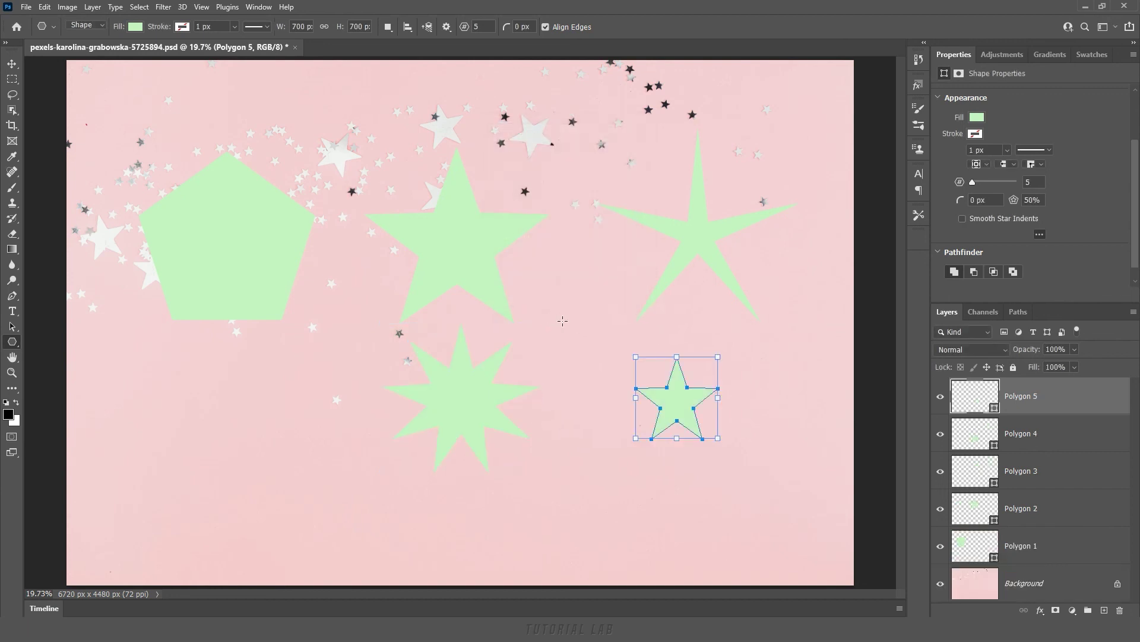